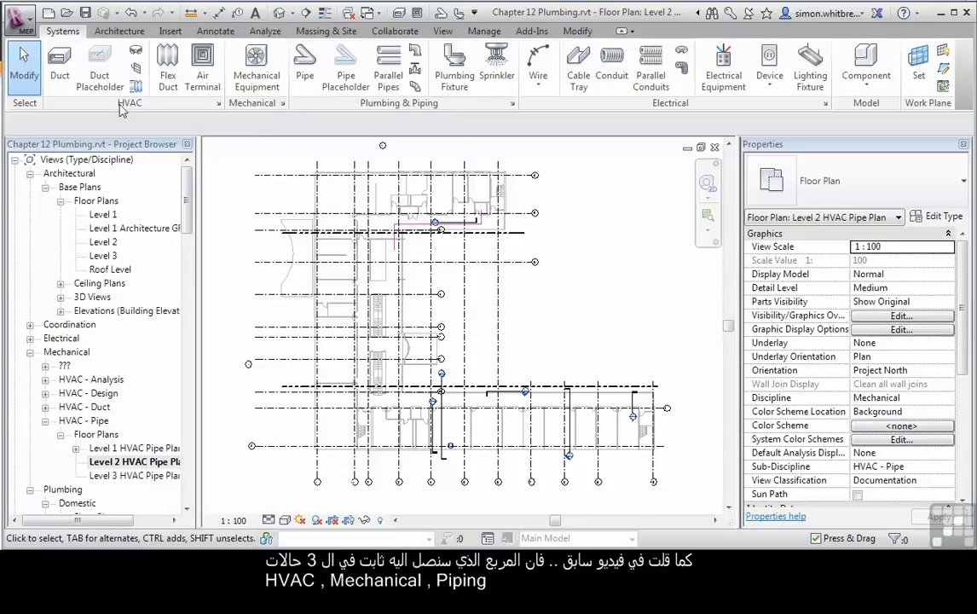
- Open Mechanical Settings from the Plumbing & Piping panel and show the Pipe Settings page
{"action": "left_click", "coordinate": [514, 103]}
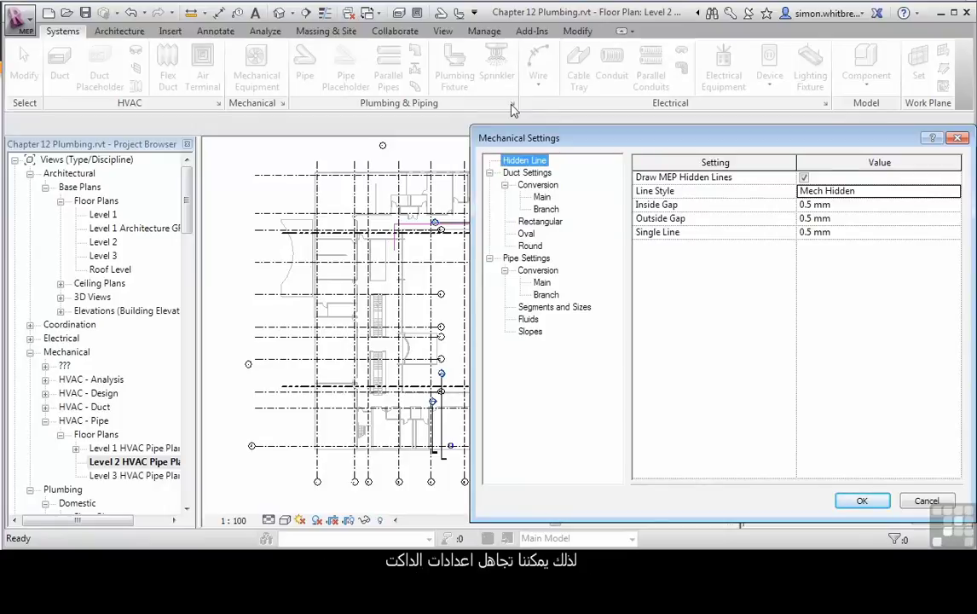
{"action": "left_click", "coordinate": [490, 173]}
{"action": "left_click", "coordinate": [525, 186]}
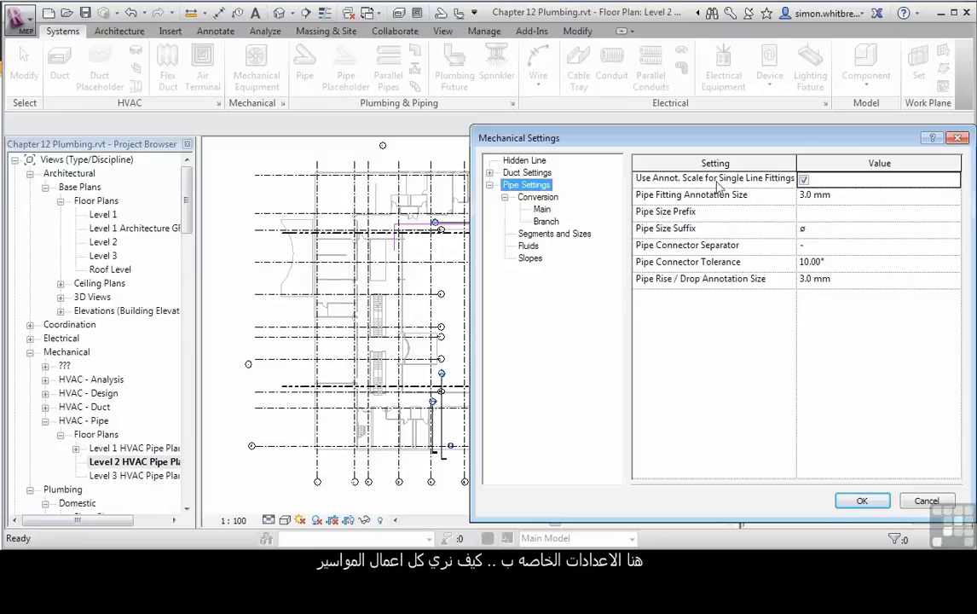
- Review the main pipe conversion defaults, keeping Domestic Hot Water as the system type
{"action": "left_click", "coordinate": [542, 209]}
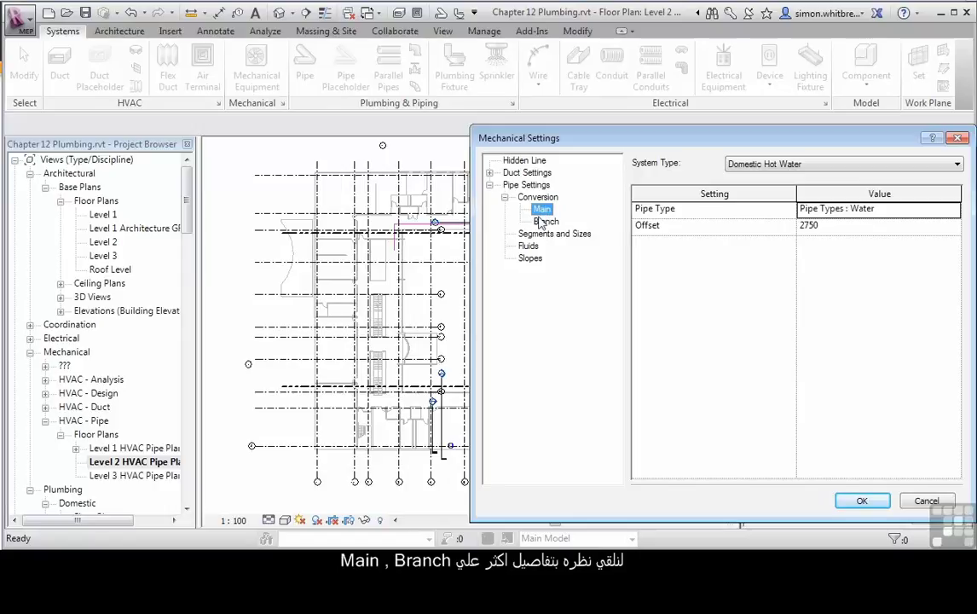
{"action": "left_click", "coordinate": [828, 167]}
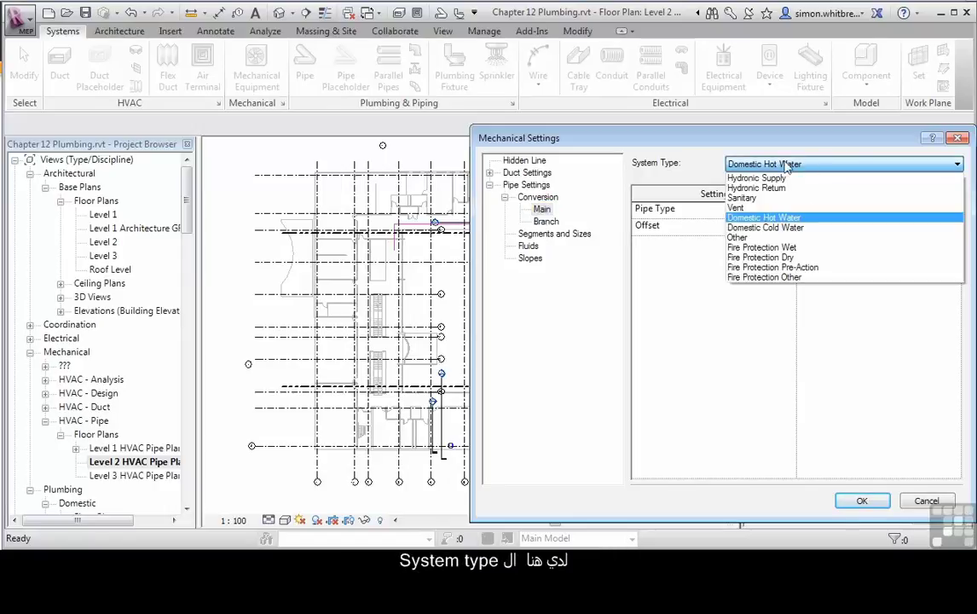
{"action": "left_click", "coordinate": [834, 168]}
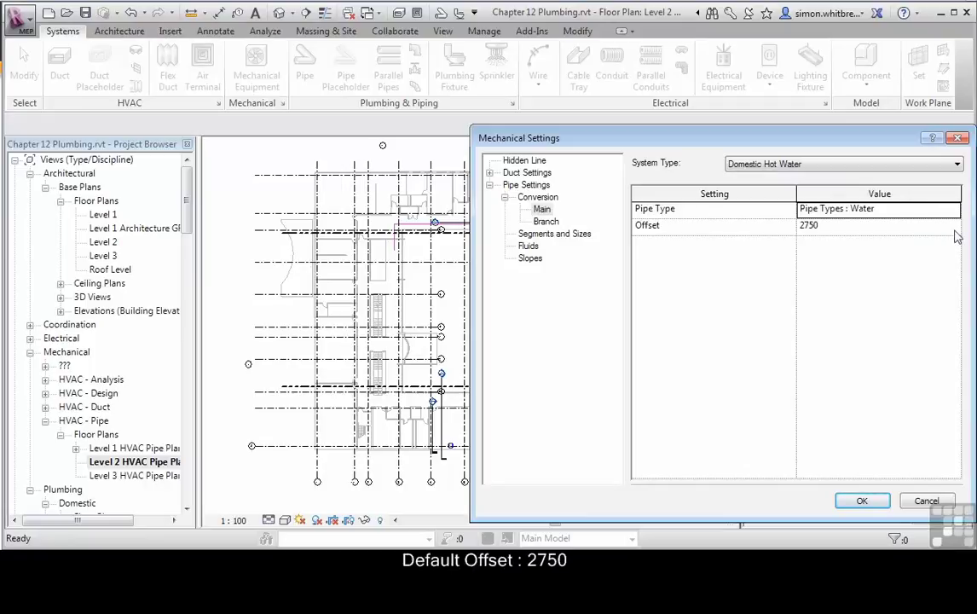
- Set the Domestic Hot Water branch conversion to use Pipe Types : Water
{"action": "left_click", "coordinate": [548, 225]}
{"action": "left_click", "coordinate": [795, 164]}
{"action": "left_click", "coordinate": [764, 217]}
{"action": "left_click", "coordinate": [855, 209]}
{"action": "left_click", "coordinate": [856, 209]}
{"action": "left_click", "coordinate": [855, 247]}
- Set the Domestic Cold Water branch conversion to use Pipe Types : Water
{"action": "left_click", "coordinate": [752, 167]}
{"action": "left_click", "coordinate": [766, 228]}
{"action": "left_click", "coordinate": [857, 209]}
{"action": "left_click", "coordinate": [857, 209]}
{"action": "left_click", "coordinate": [852, 249]}
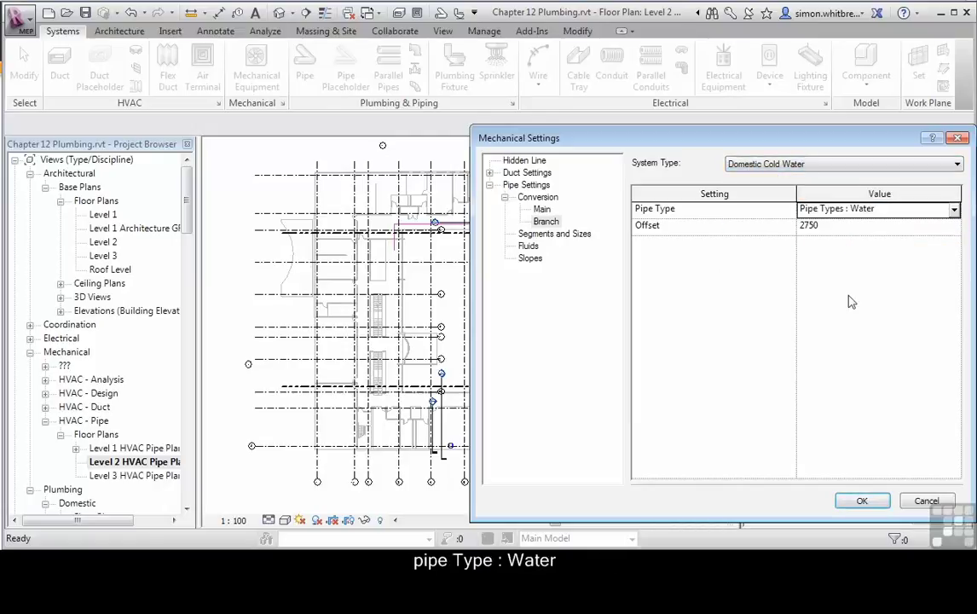
- Set the Domestic Cold Water main conversion to use Pipe Types : Water
{"action": "left_click", "coordinate": [543, 209]}
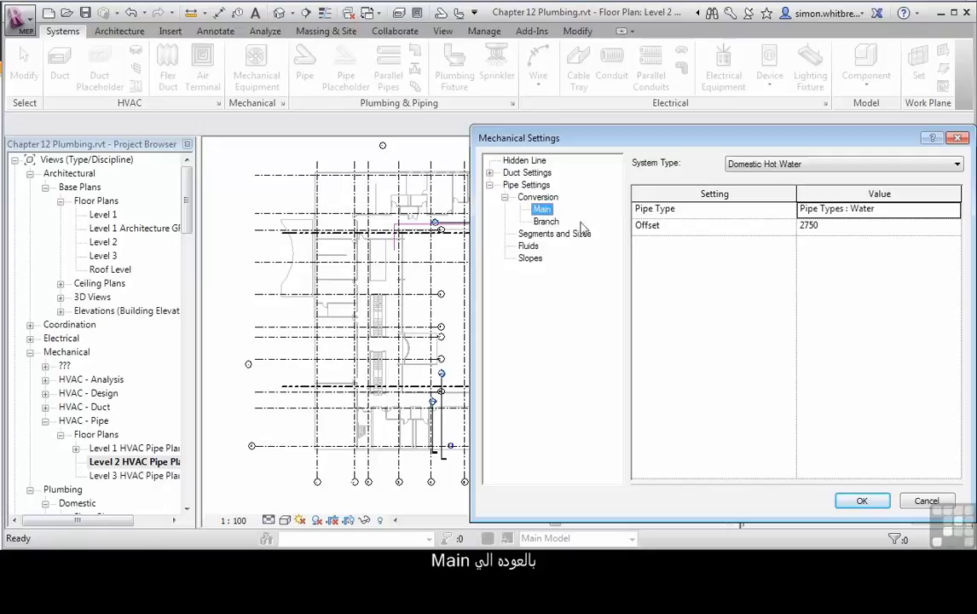
{"action": "left_click", "coordinate": [754, 164]}
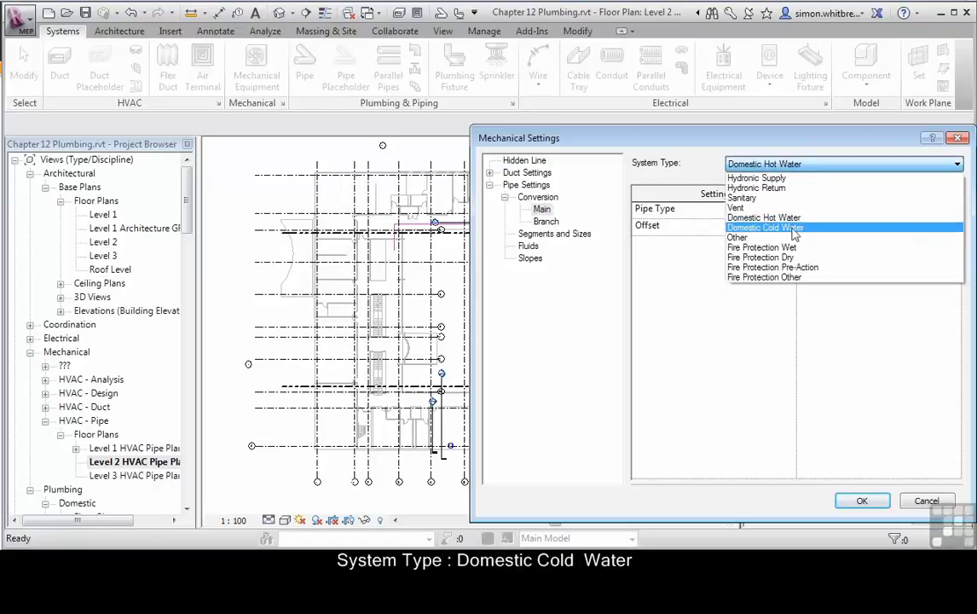
{"action": "left_click", "coordinate": [754, 228]}
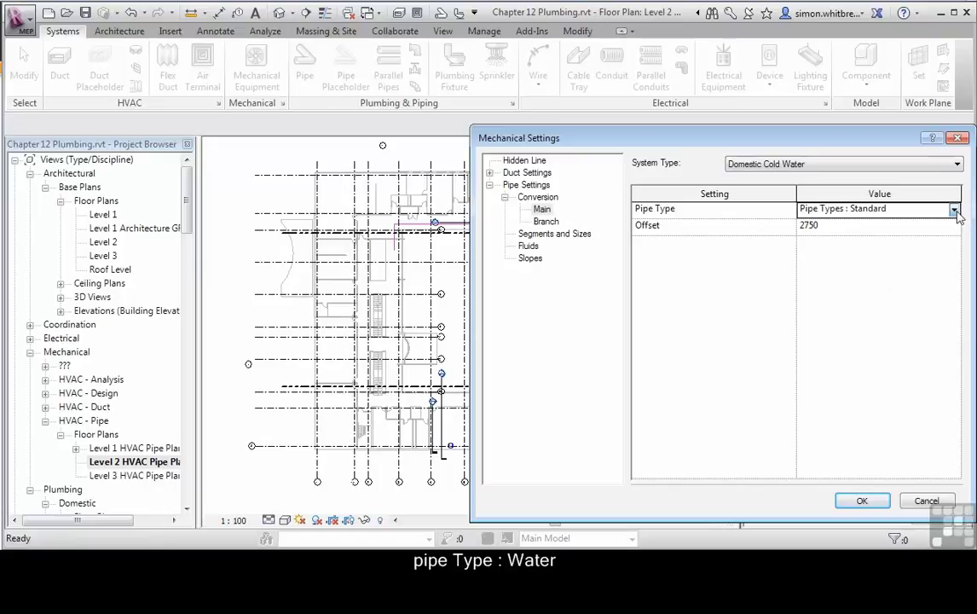
{"action": "left_click", "coordinate": [954, 209]}
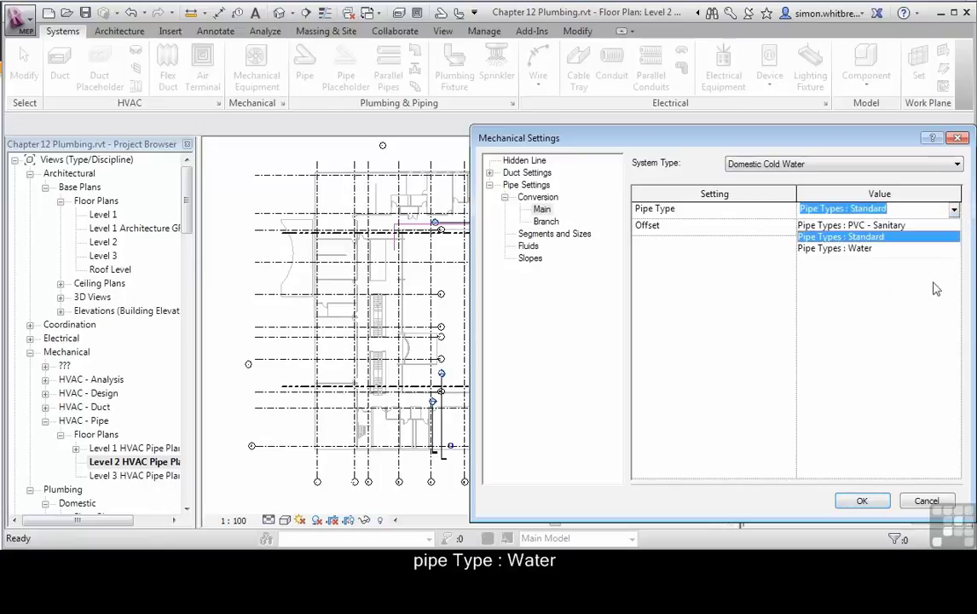
{"action": "left_click", "coordinate": [854, 249]}
{"action": "left_click", "coordinate": [781, 172]}
{"action": "scroll", "coordinate": [767, 188], "scroll_direction": "up", "scroll_amount": 1}
- Select Sanitary for main and branch conversions and give the Sanitary branch a -400 offset
{"action": "left_click", "coordinate": [758, 199]}
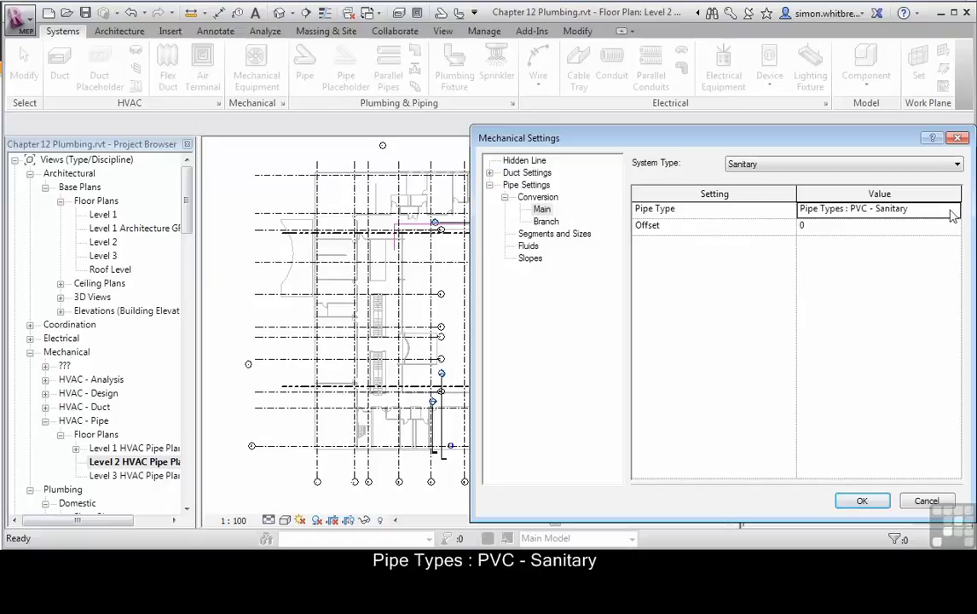
{"action": "left_click", "coordinate": [545, 221]}
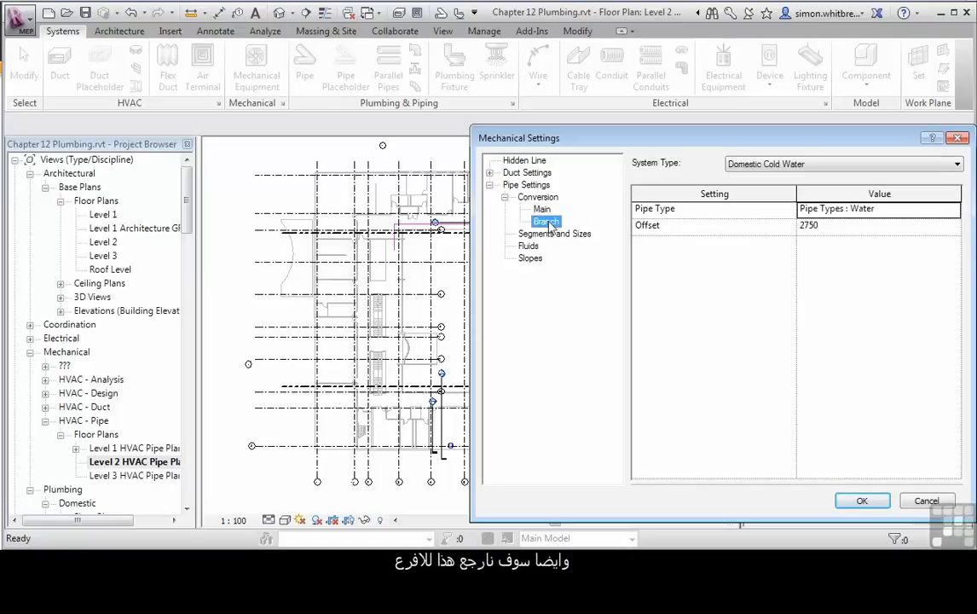
{"action": "left_click", "coordinate": [766, 168]}
{"action": "left_click", "coordinate": [744, 195]}
{"action": "key", "text": "Tab"}
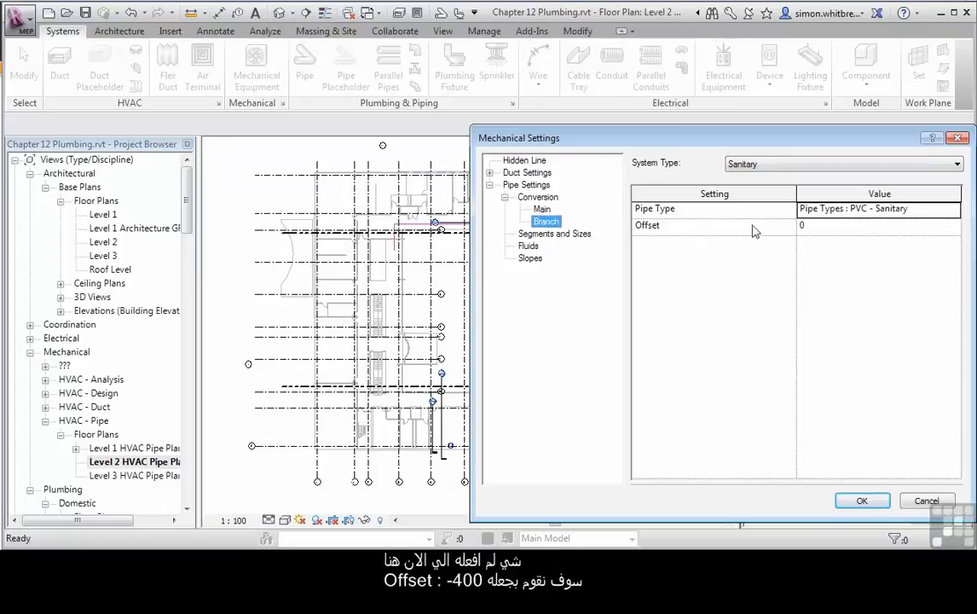
{"action": "left_click", "coordinate": [844, 225]}
{"action": "type", "text": "-400"}
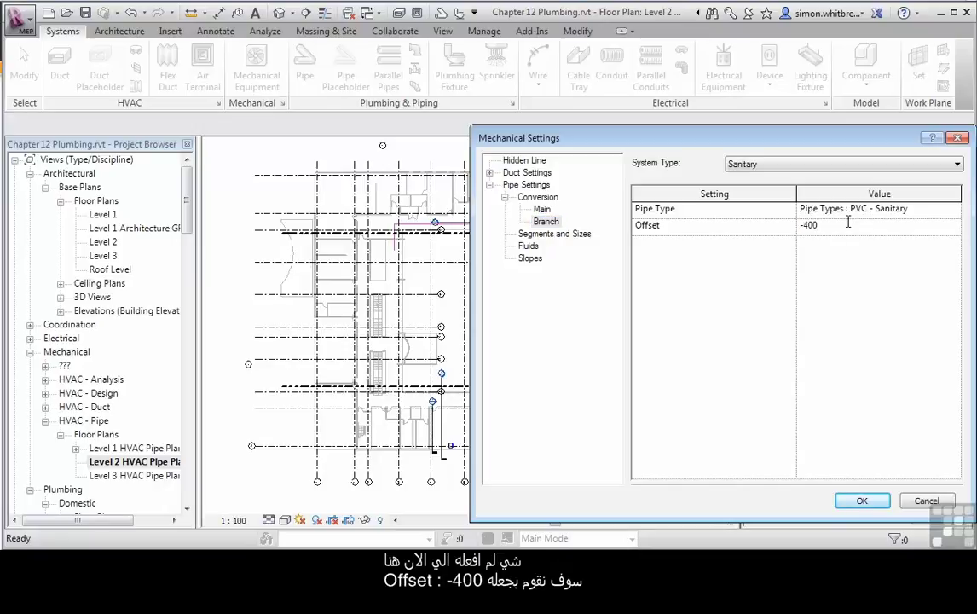
{"action": "left_click", "coordinate": [614, 253]}
- Enter -400 as the offset for the Sanitary main conversion
{"action": "left_click", "coordinate": [542, 209]}
{"action": "left_click", "coordinate": [840, 227]}
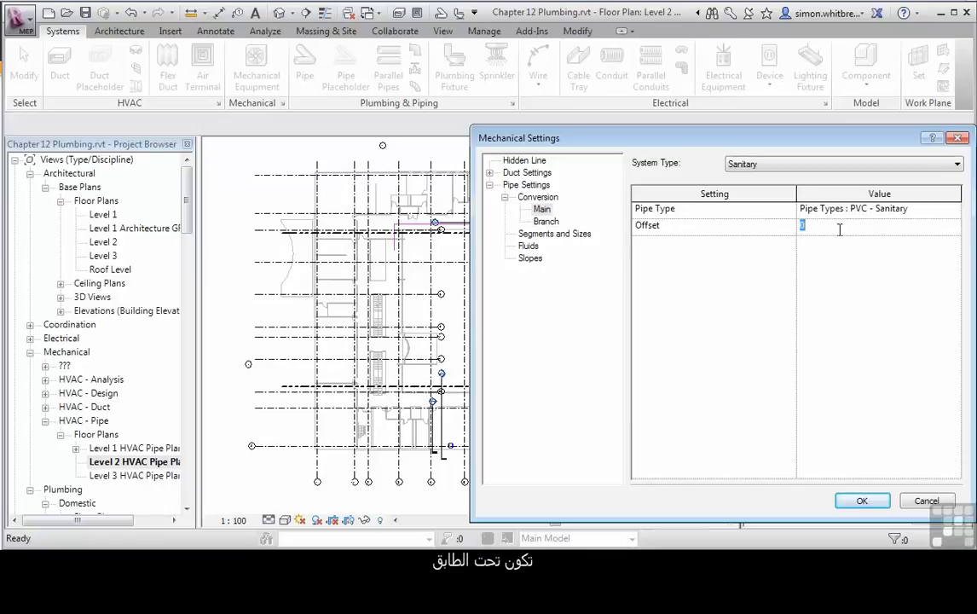
{"action": "type", "text": "-400"}
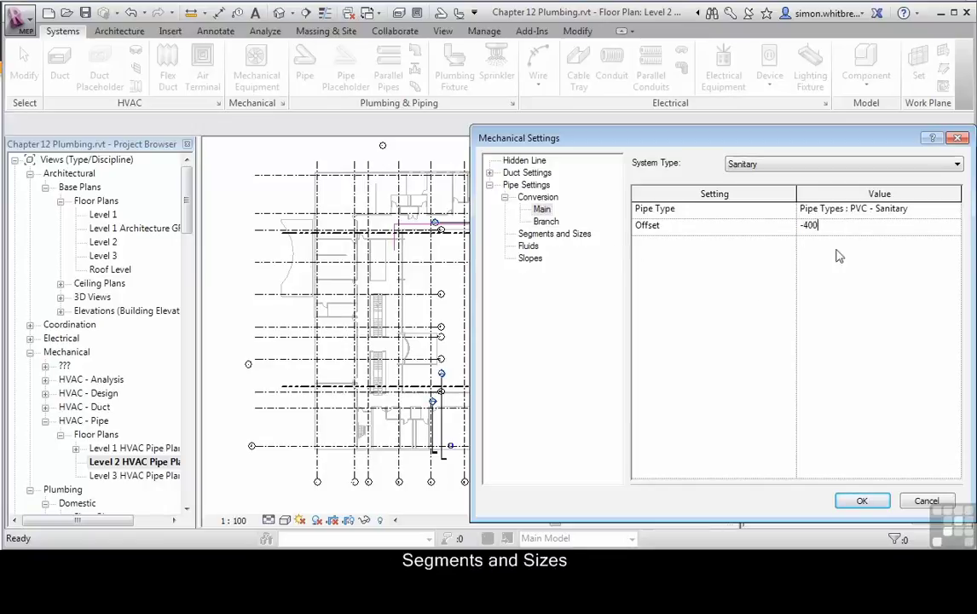
- Show the Stainless Steel - 10S size catalog on the Segments and Sizes page
{"action": "left_click", "coordinate": [554, 233]}
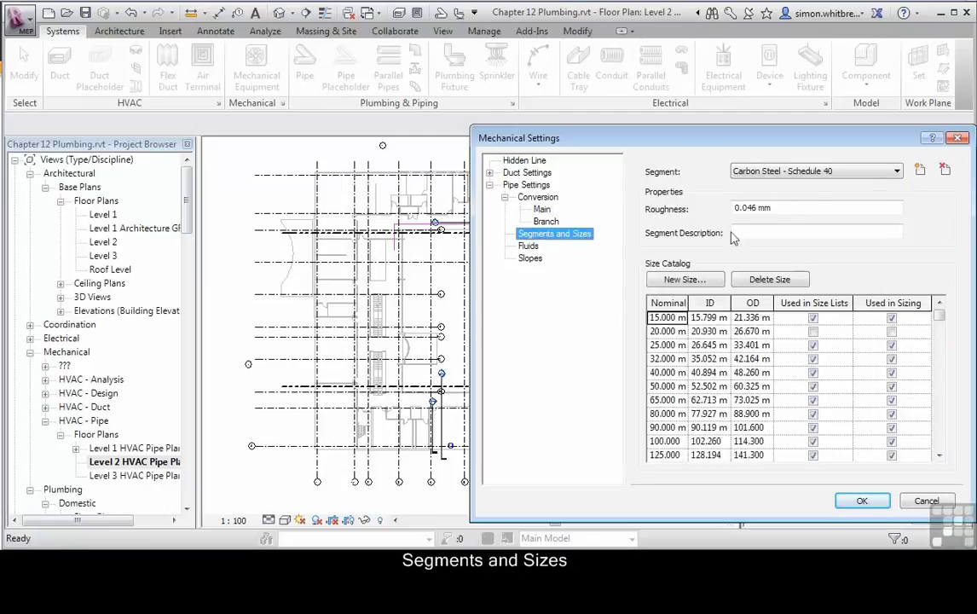
{"action": "left_click", "coordinate": [847, 173]}
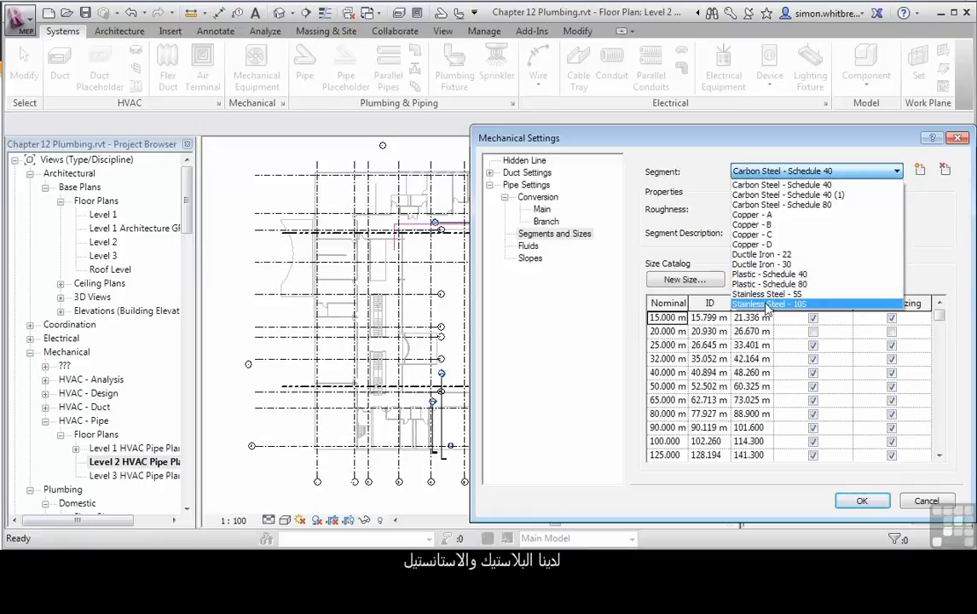
{"action": "left_click", "coordinate": [768, 305]}
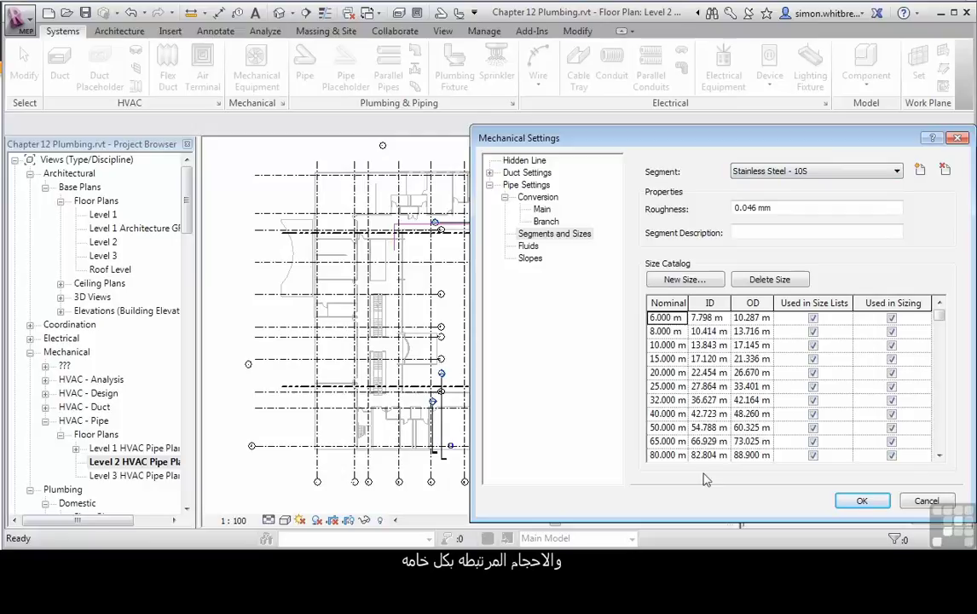
- Show the Fluids page with Water's temperature, viscosity and density table
{"action": "left_click", "coordinate": [528, 246]}
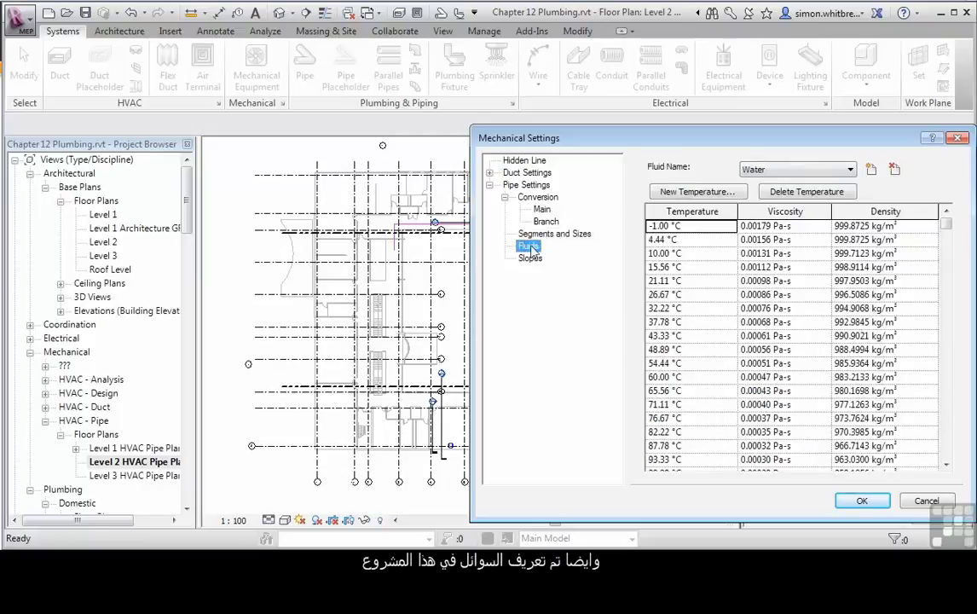
{"action": "left_click", "coordinate": [778, 173]}
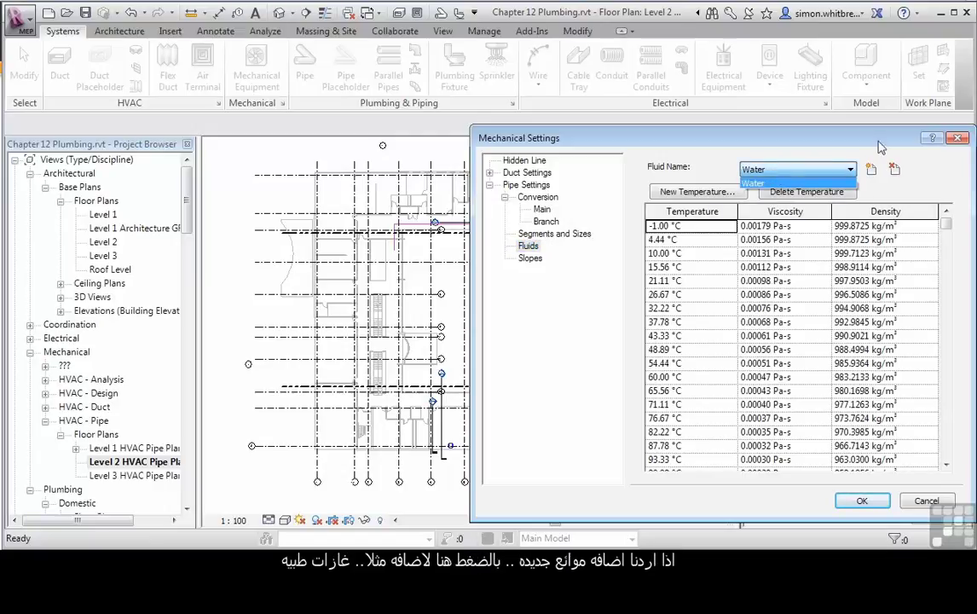
{"action": "left_click", "coordinate": [778, 182]}
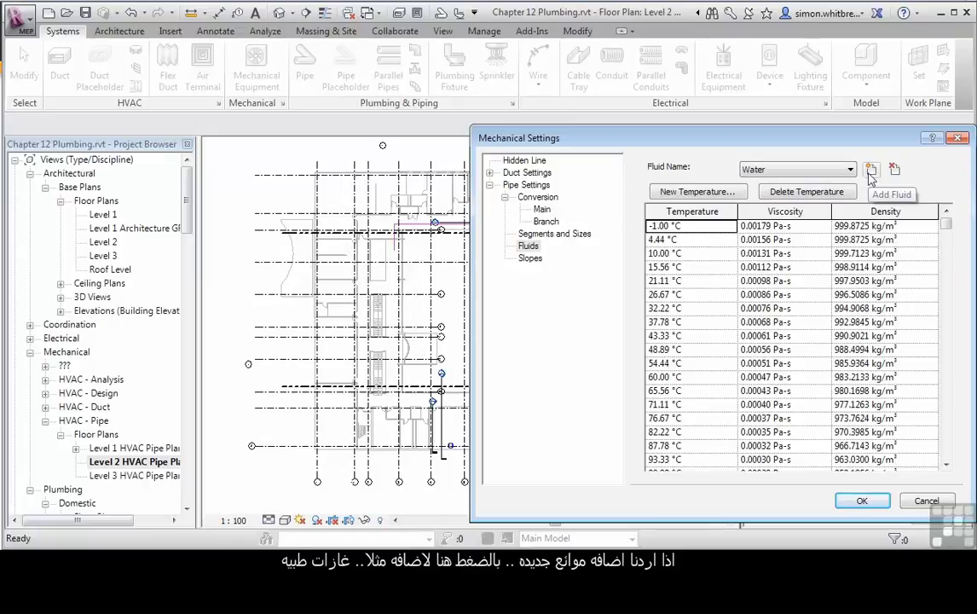
{"action": "left_click", "coordinate": [871, 174]}
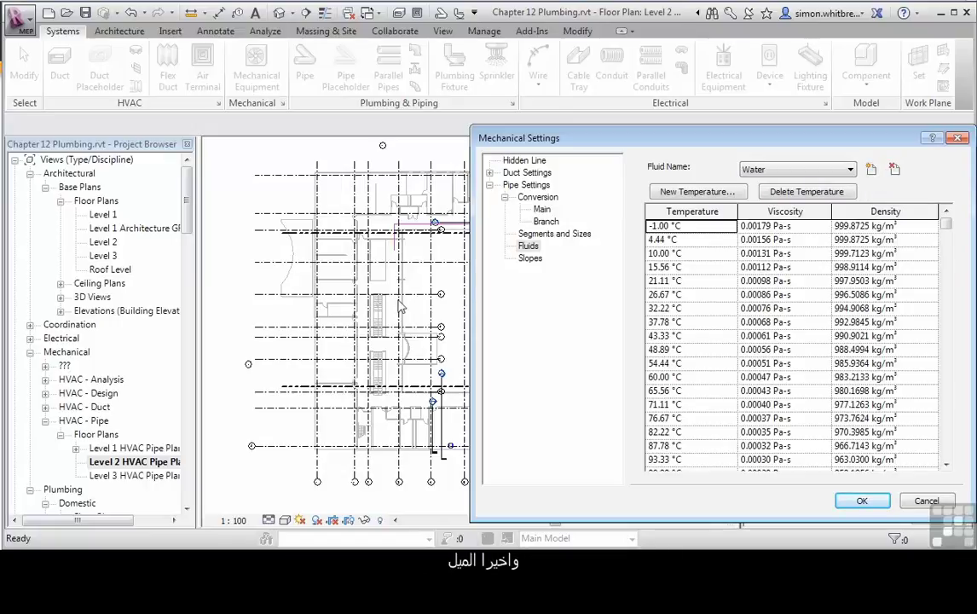
- Show the Slopes page listing the 12 default slope values from 0% to 3.5%
{"action": "left_click", "coordinate": [532, 258]}
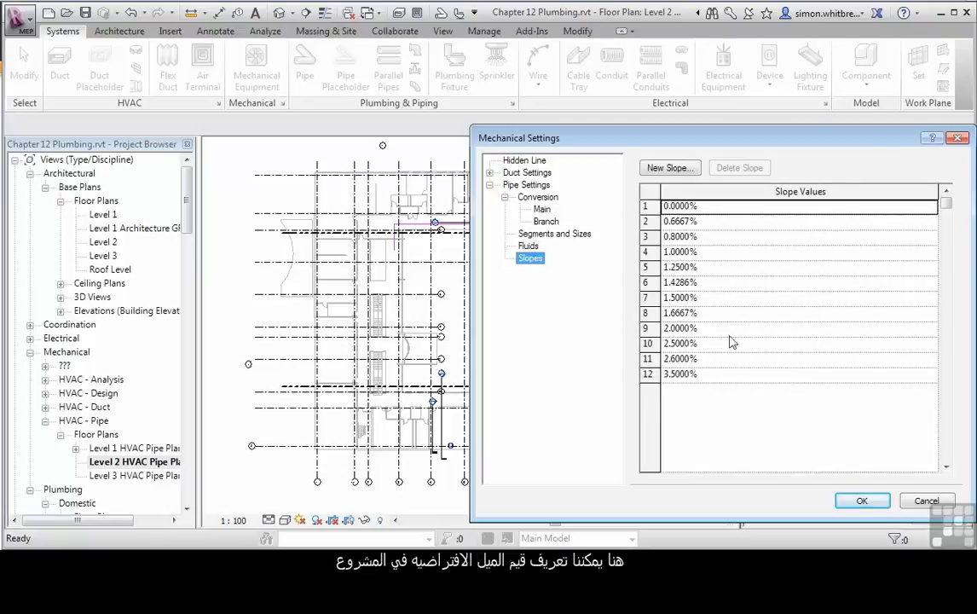